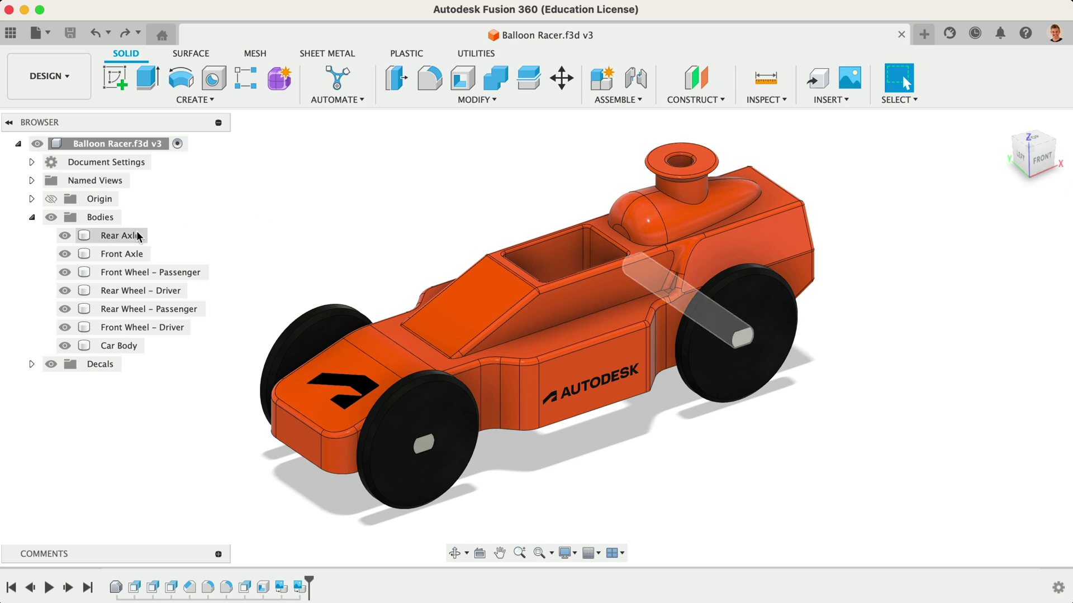
- Create components from all the bodies in the design and check the contents of the Rear Axle component
right_click(107, 214)
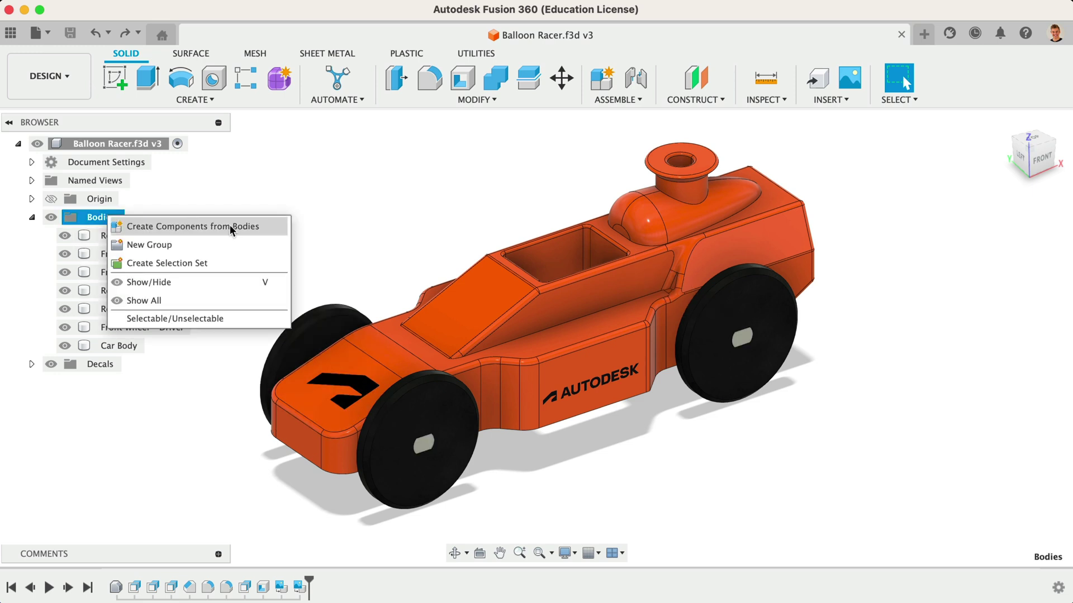
click(274, 231)
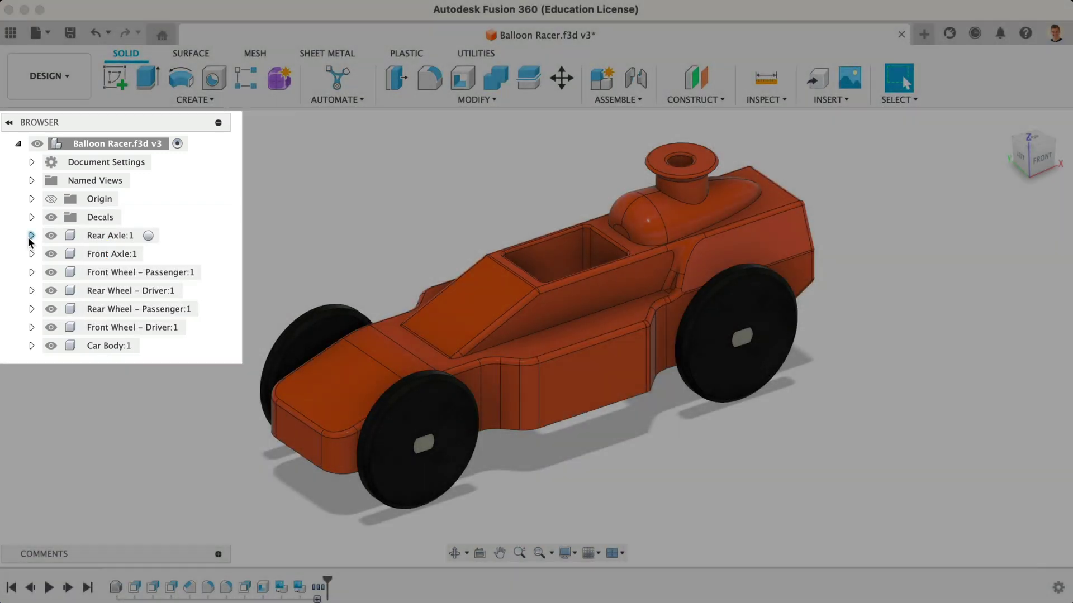
click(31, 235)
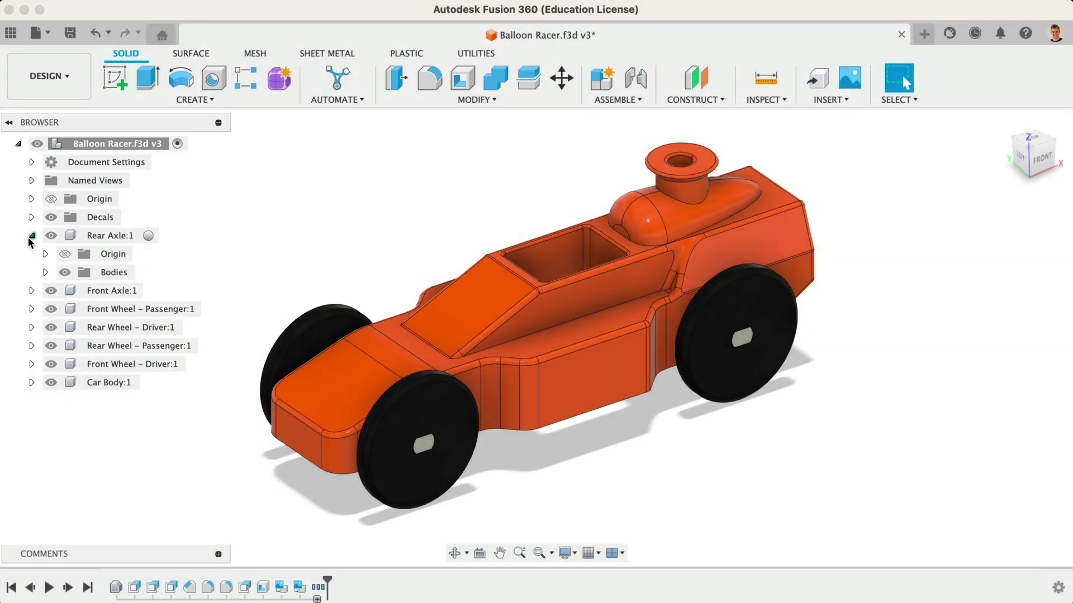
click(45, 272)
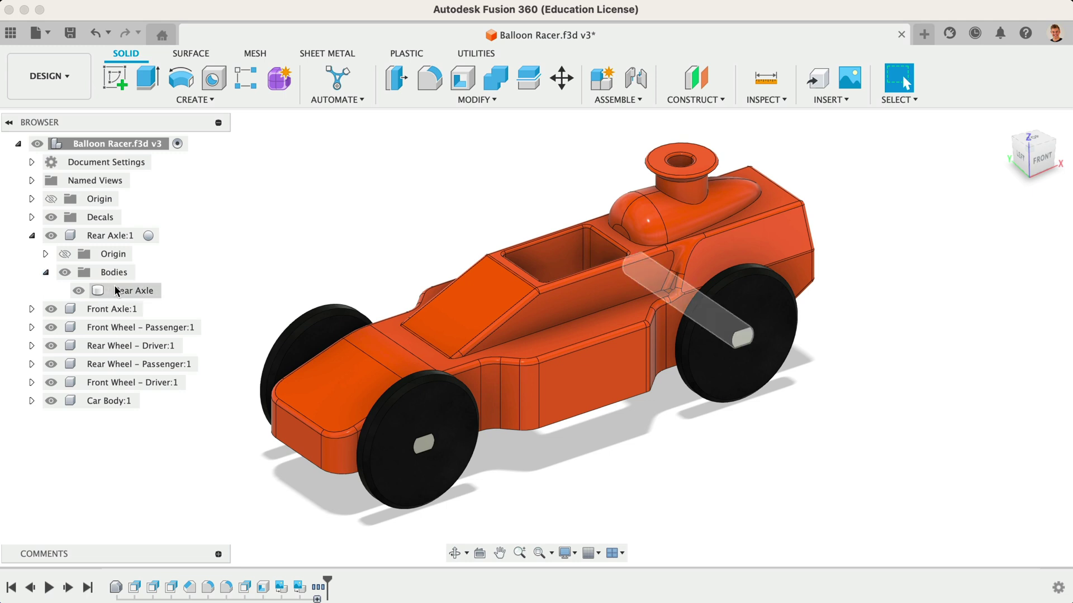
click(46, 272)
click(32, 235)
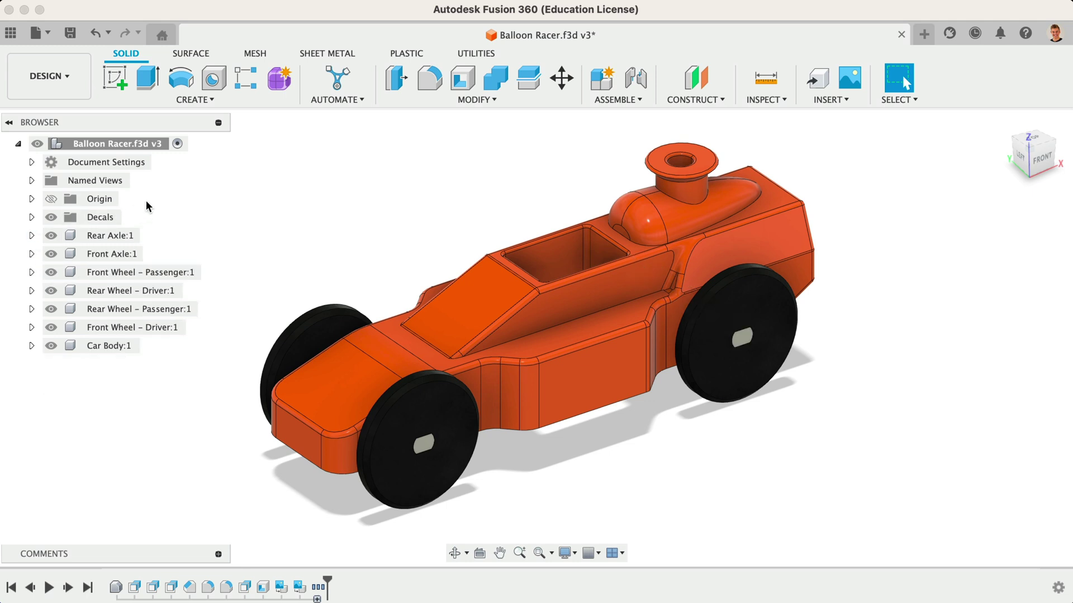
- Switch to the Animation workspace and look through the components of the Balloon Racer assembly
click(69, 84)
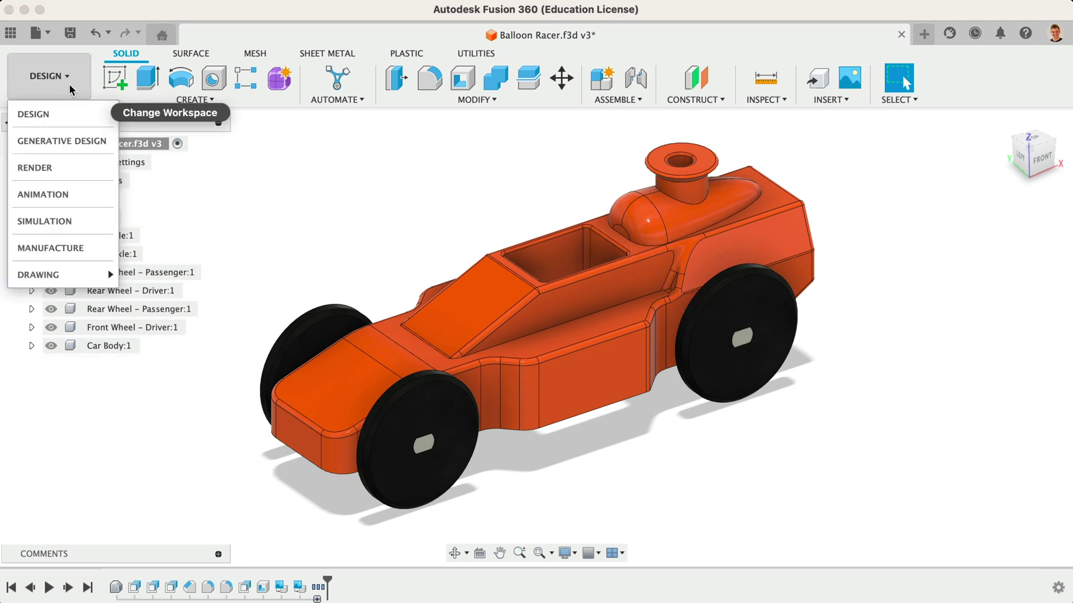
click(73, 196)
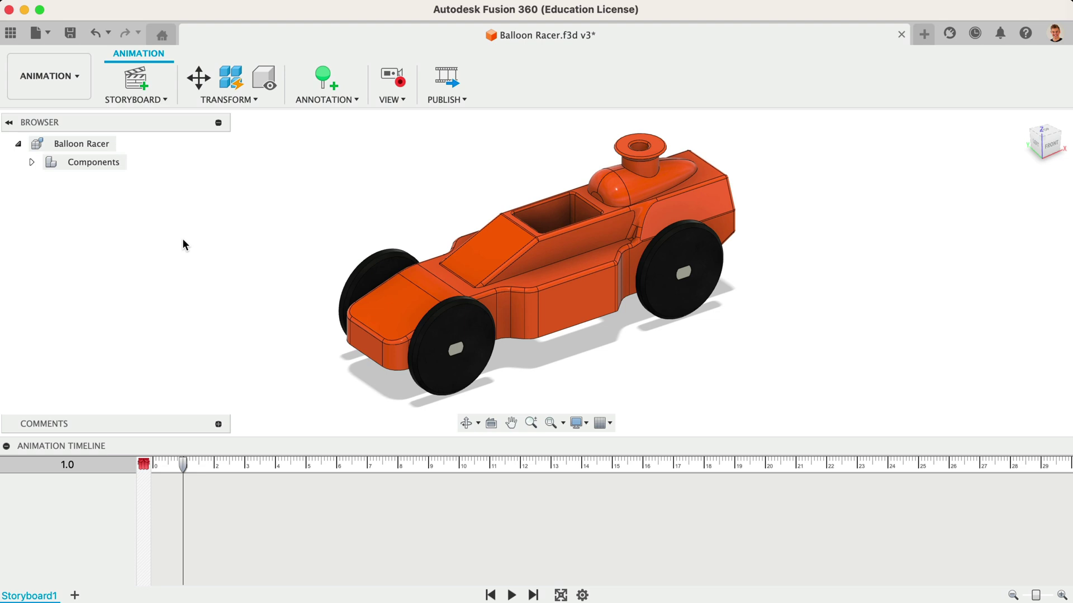
click(32, 163)
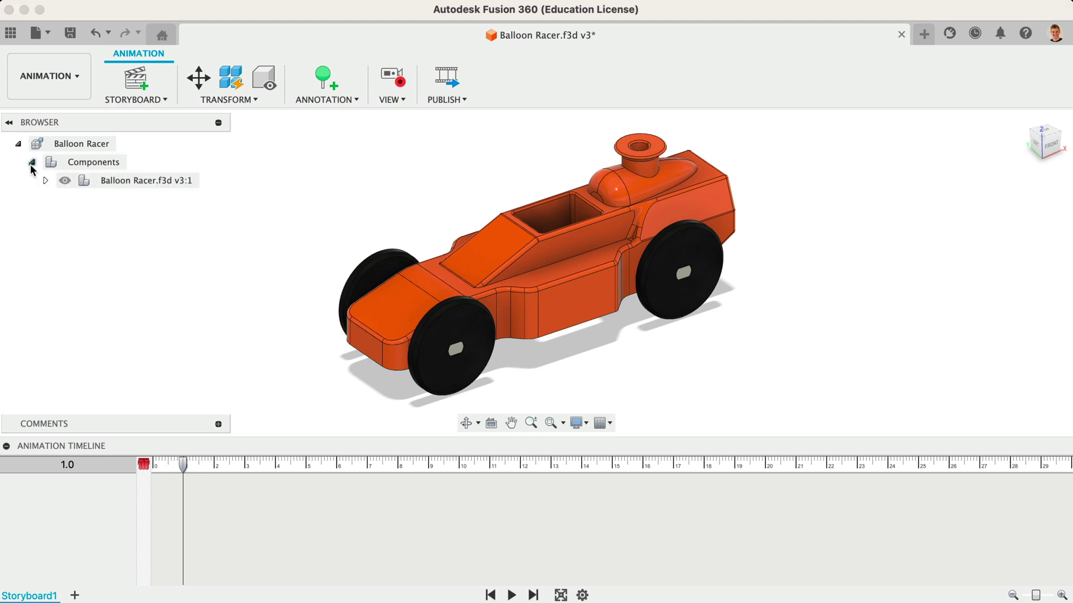
click(46, 180)
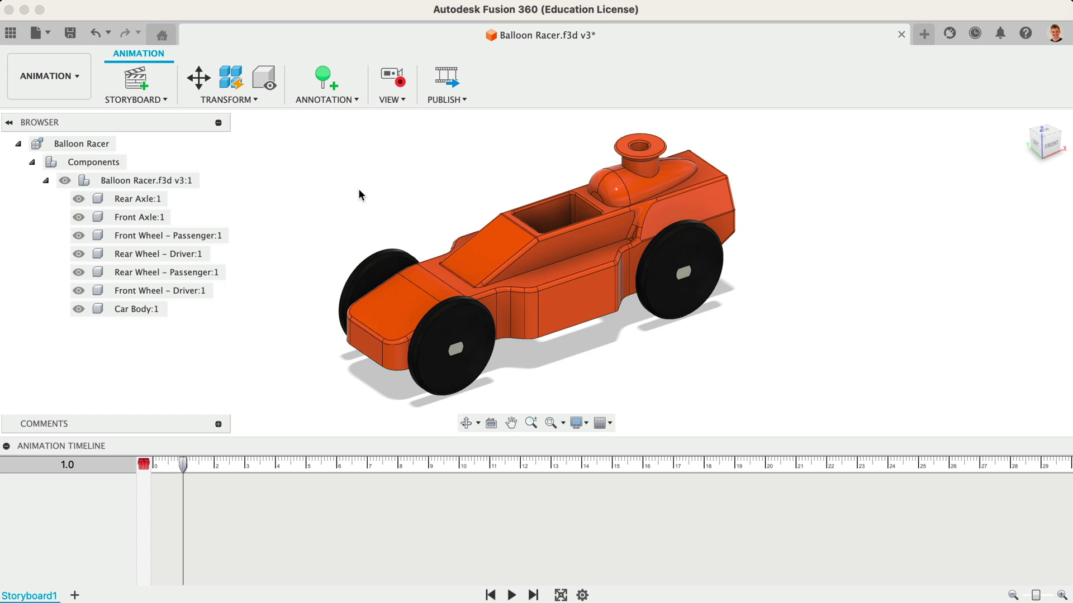
click(46, 180)
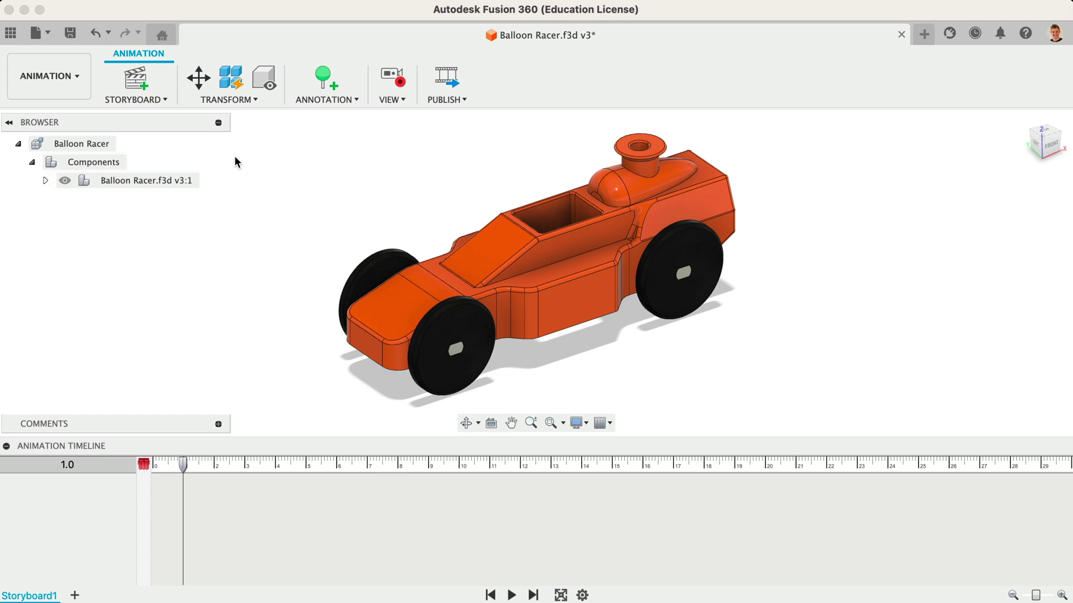
- Auto-explode both axles and all four wheels, leaving out the car body, with a larger explosion scale
click(231, 85)
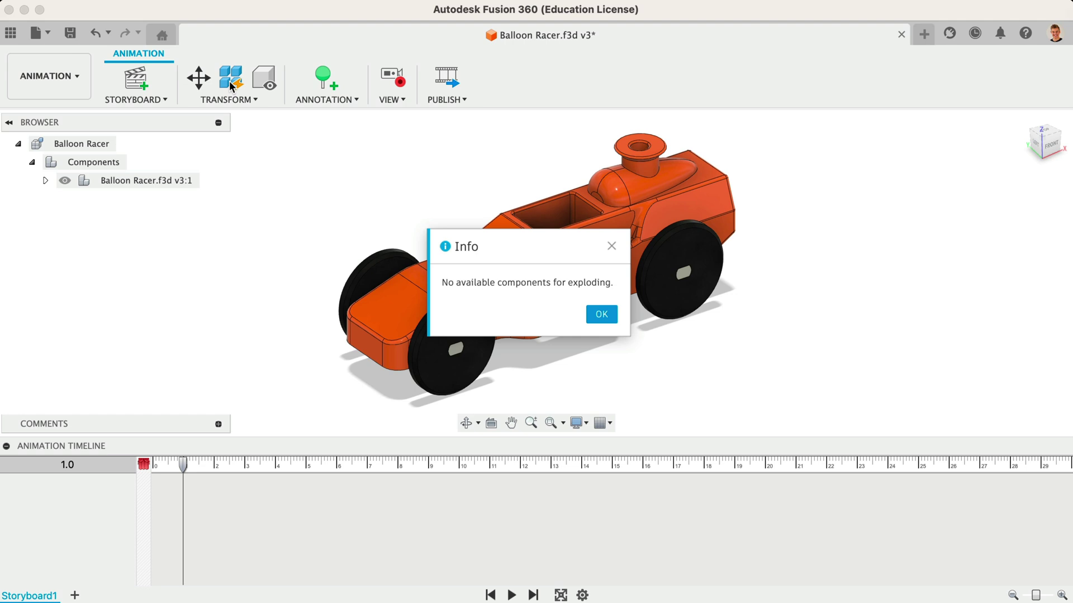
click(603, 314)
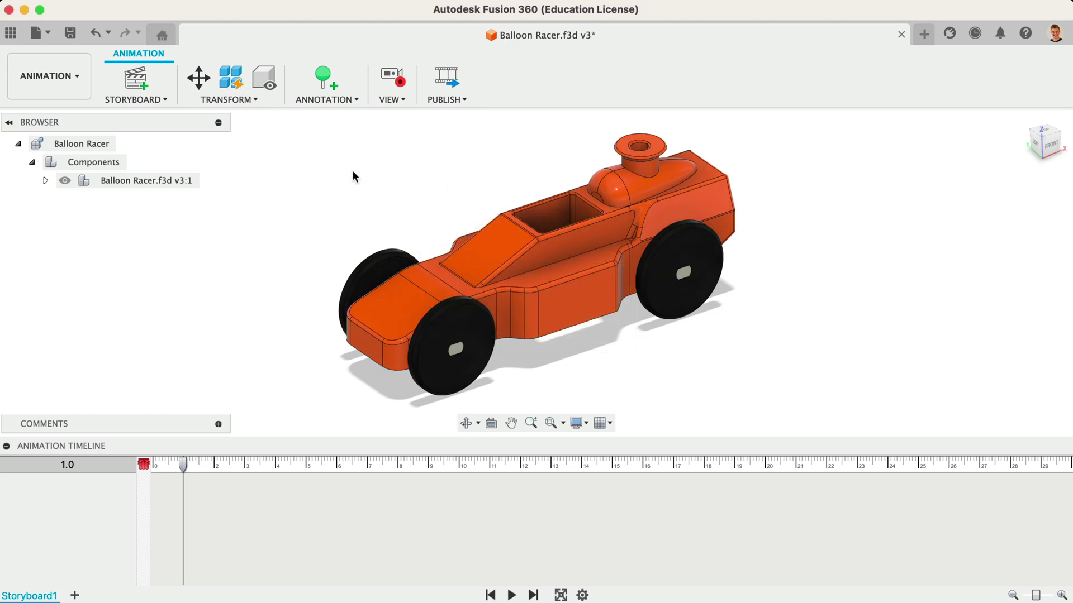
click(45, 182)
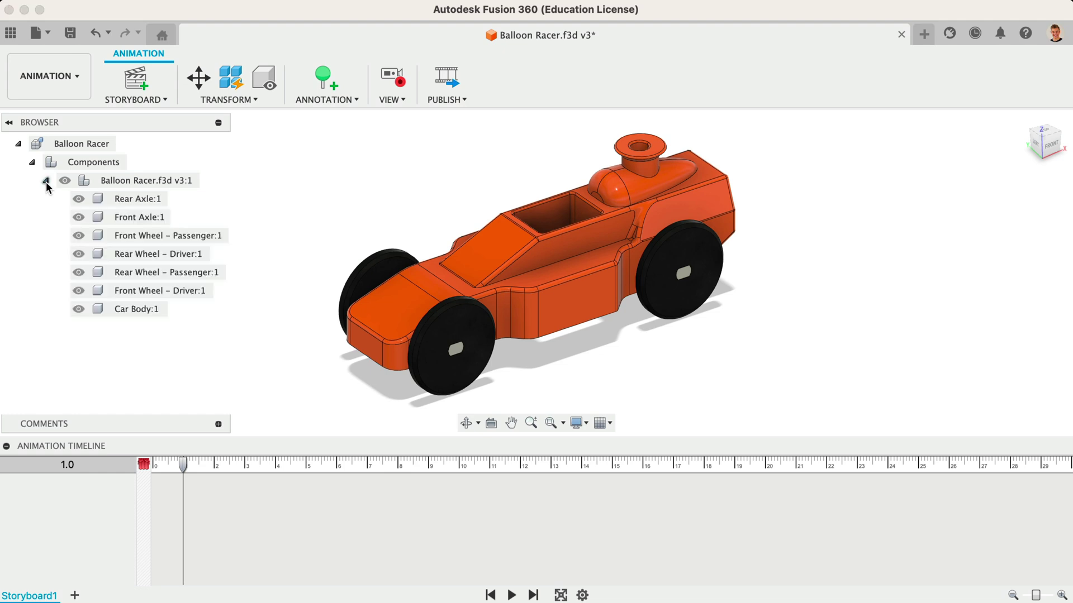
click(124, 202)
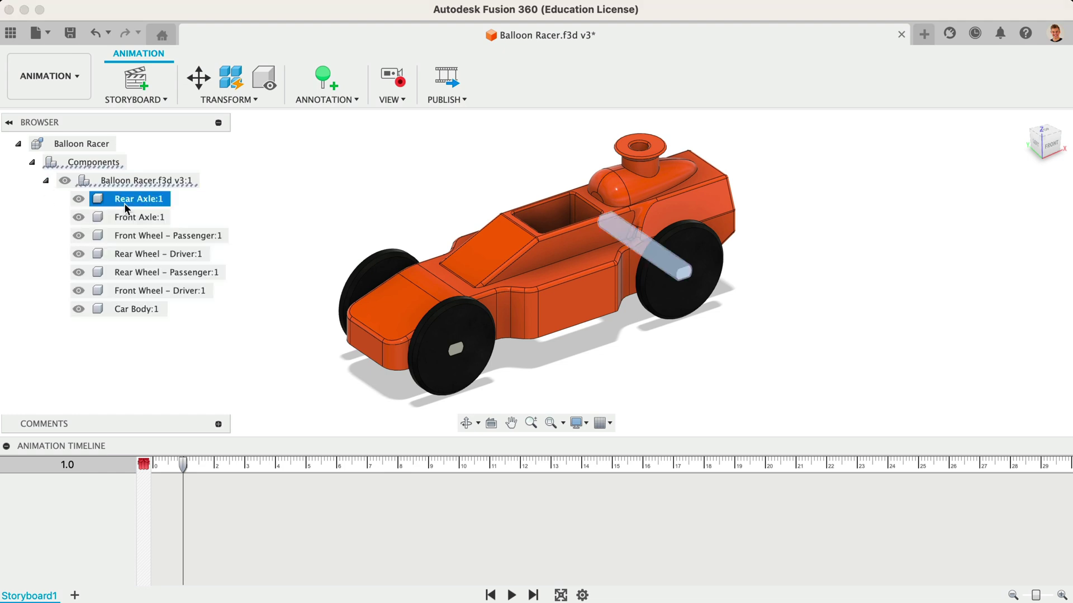
shift+click(143, 290)
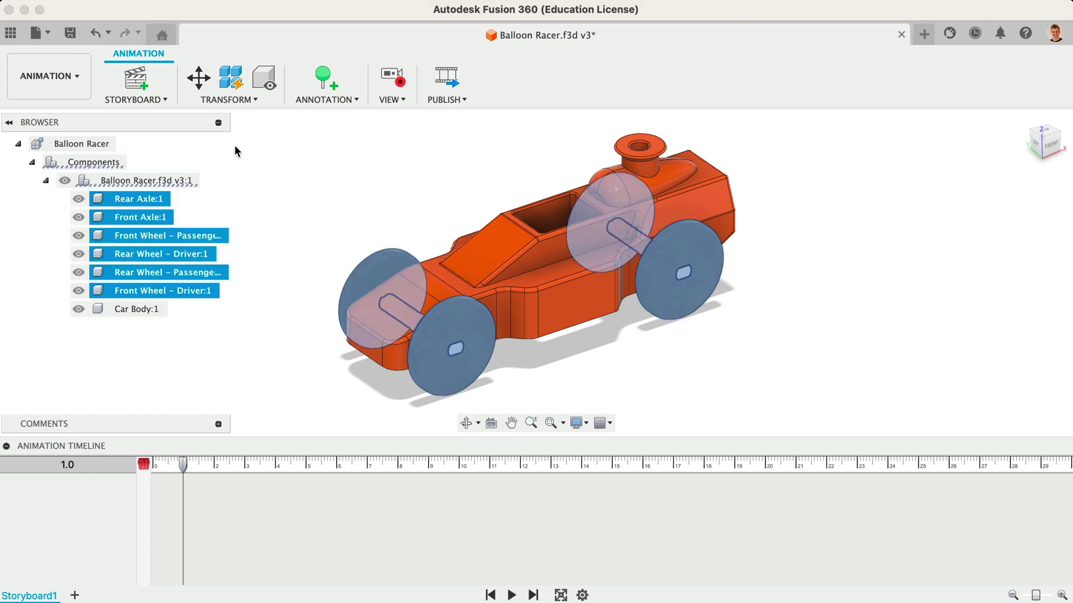
click(228, 84)
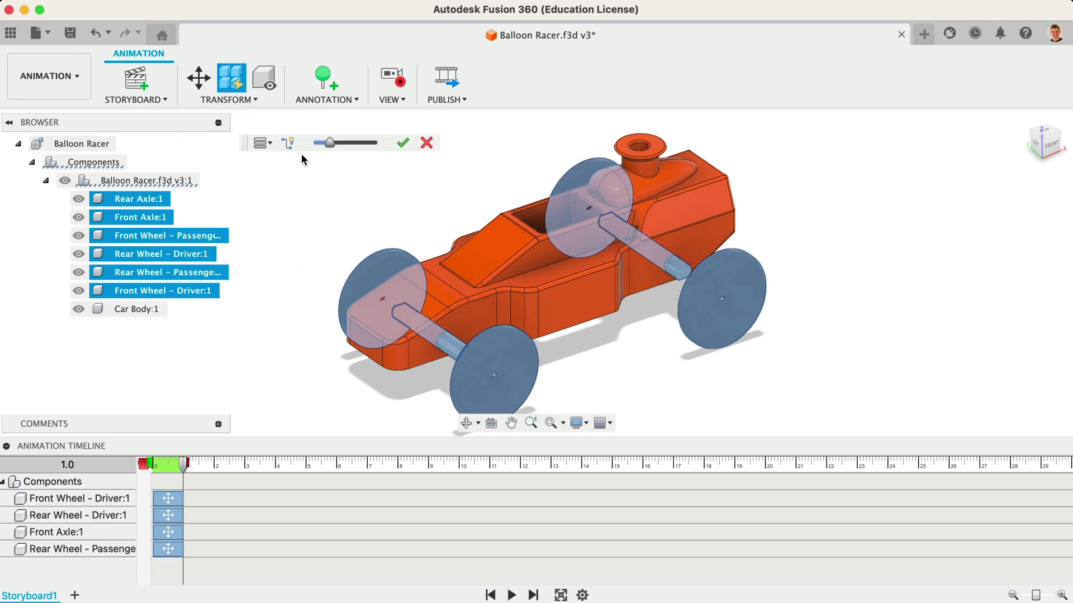
drag(332, 144, 349, 151)
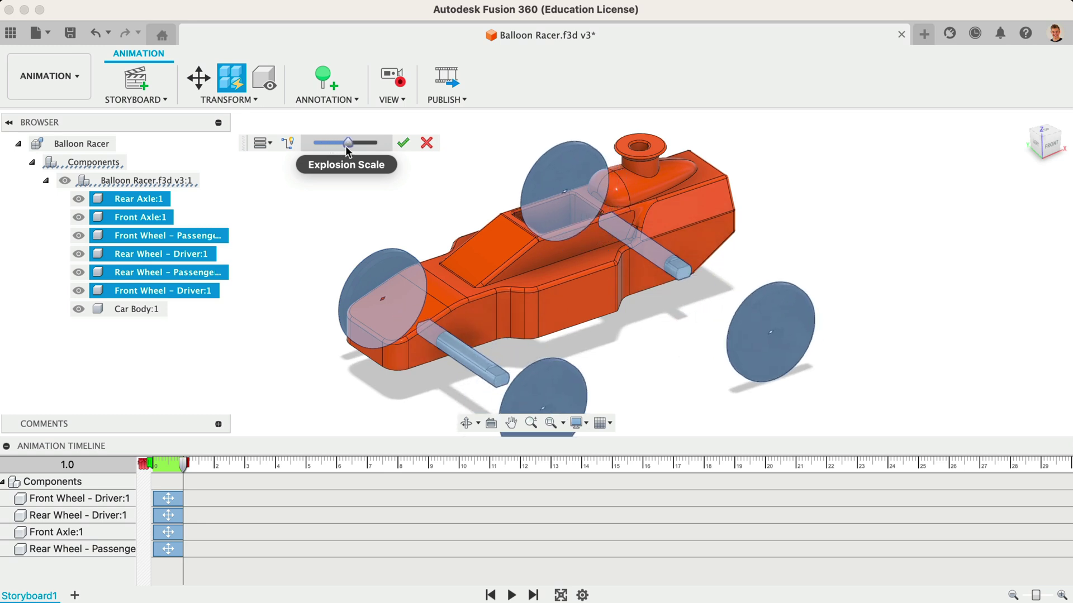
click(404, 145)
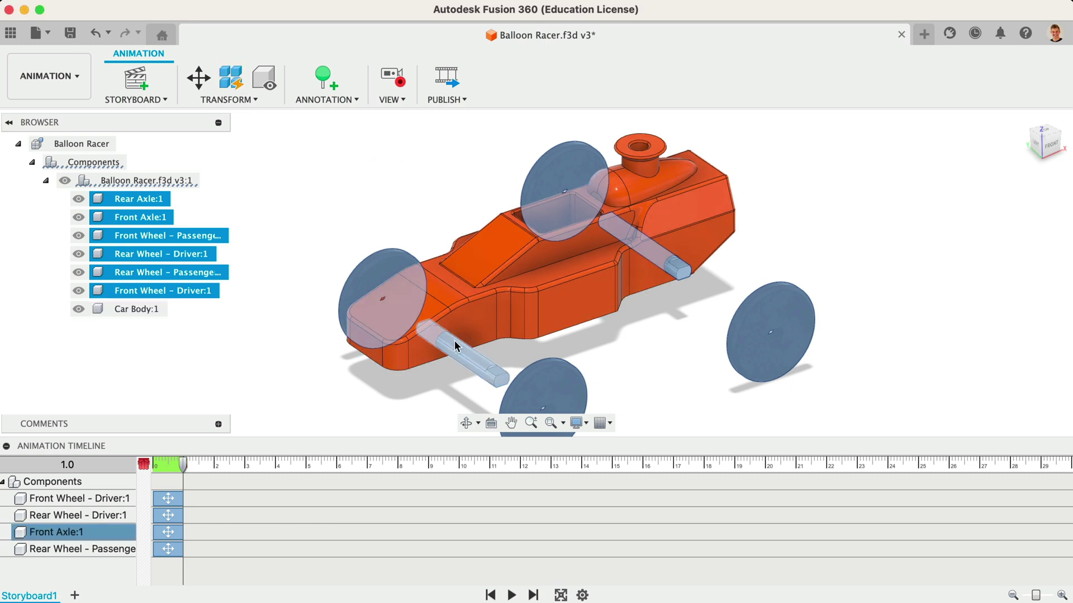
- Reverse Storyboard1 so the parts assemble onto the car, playing the animation before and after the change
click(511, 596)
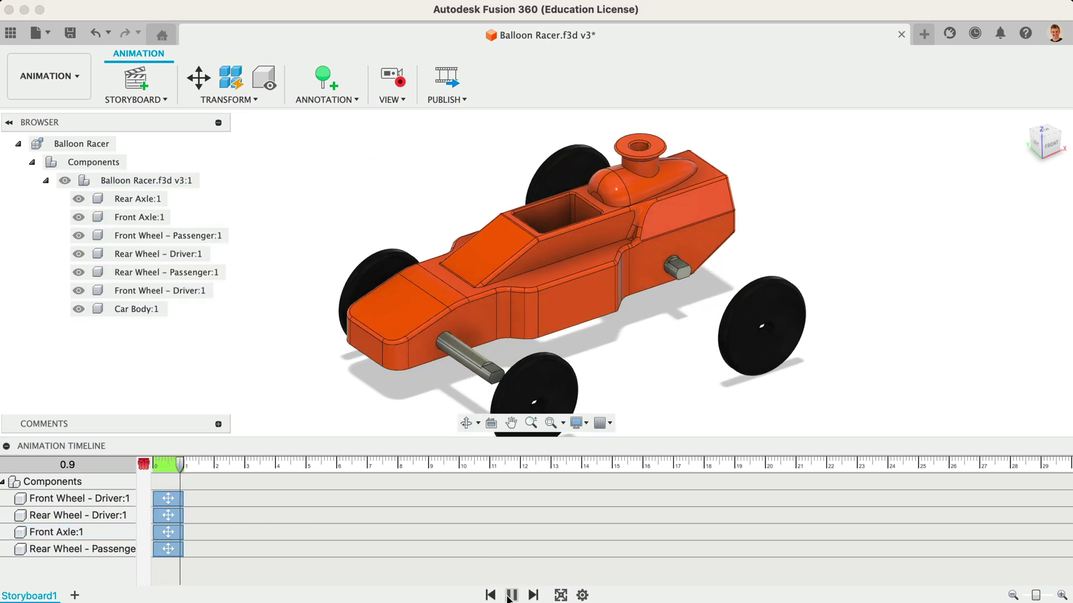
click(511, 595)
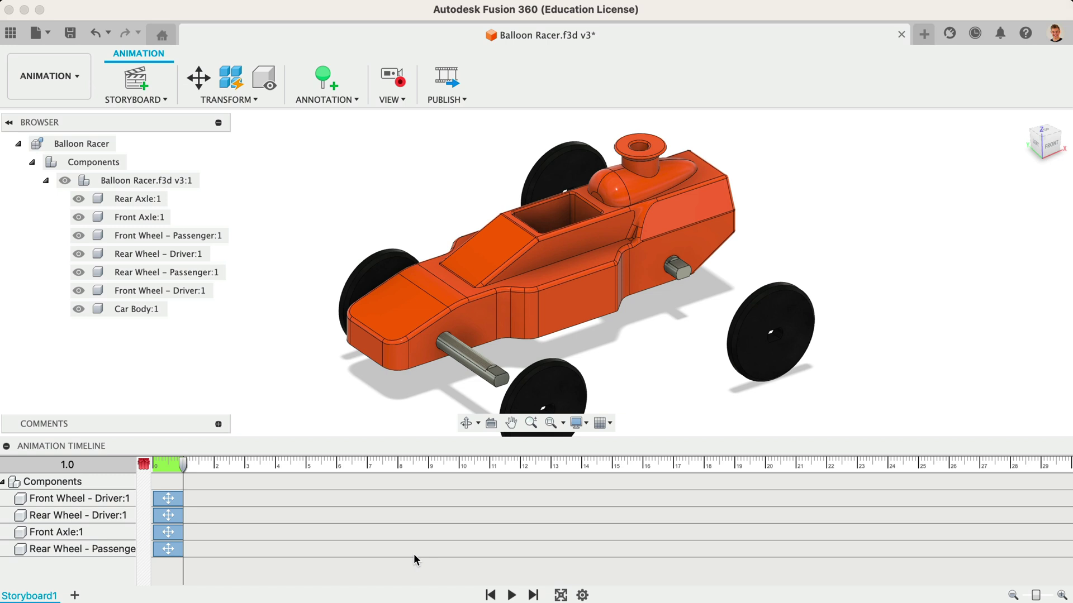
right_click(46, 593)
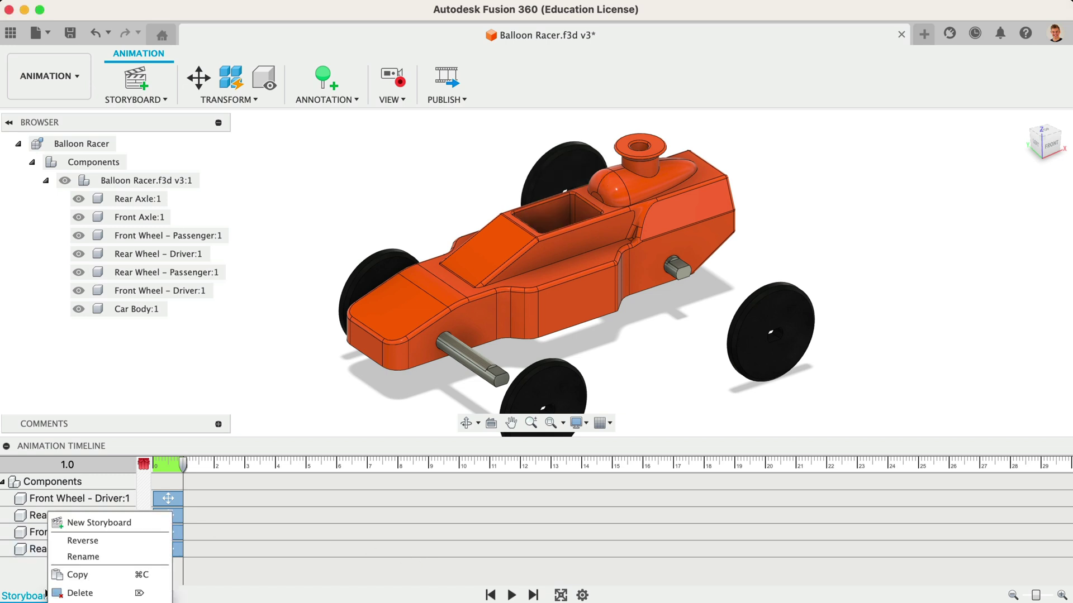
click(105, 538)
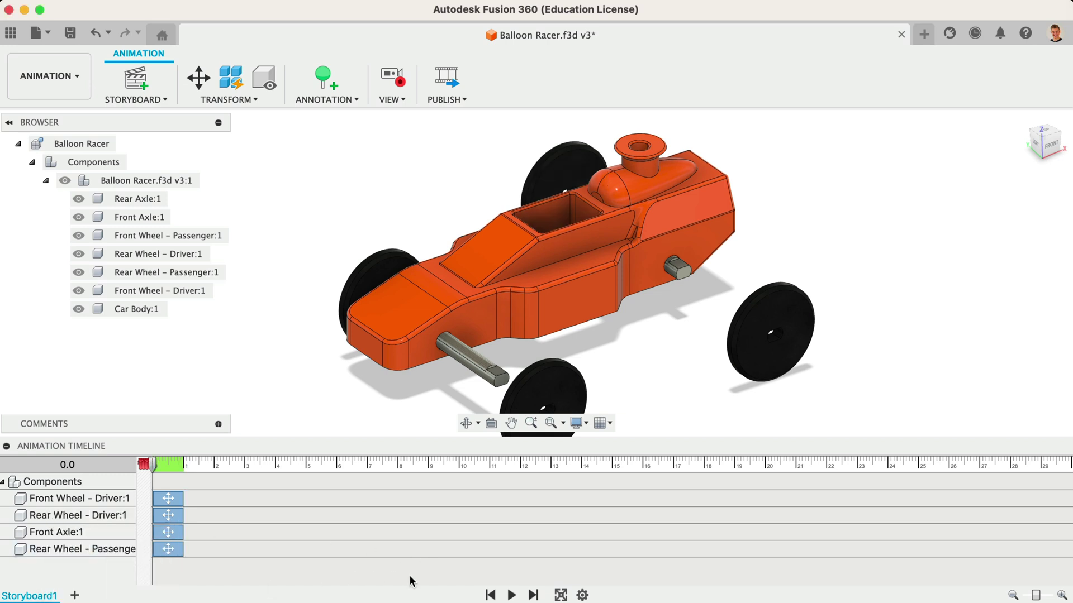
click(511, 596)
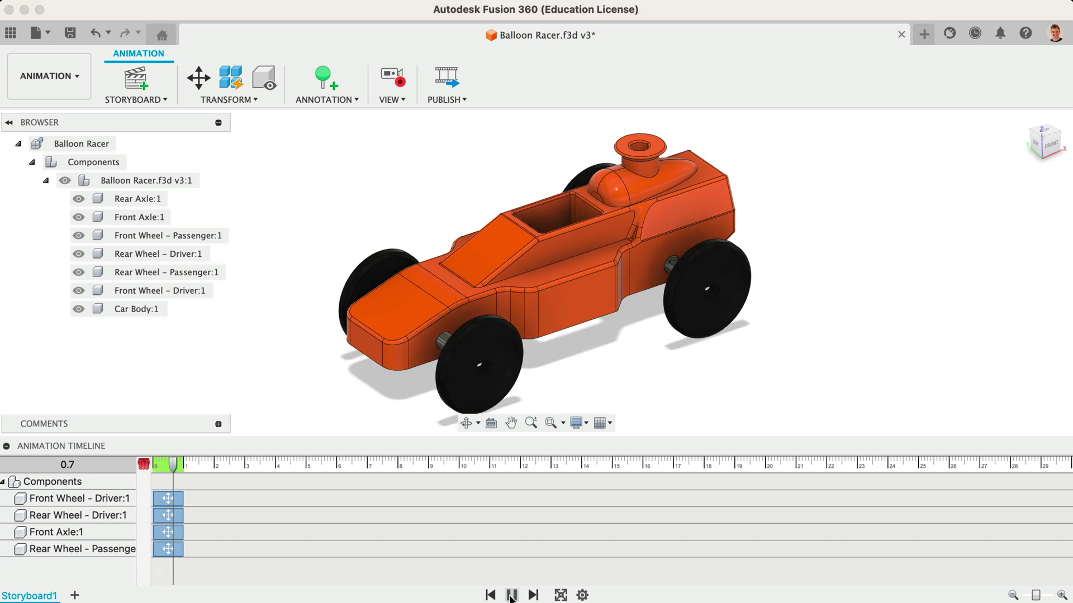
click(512, 595)
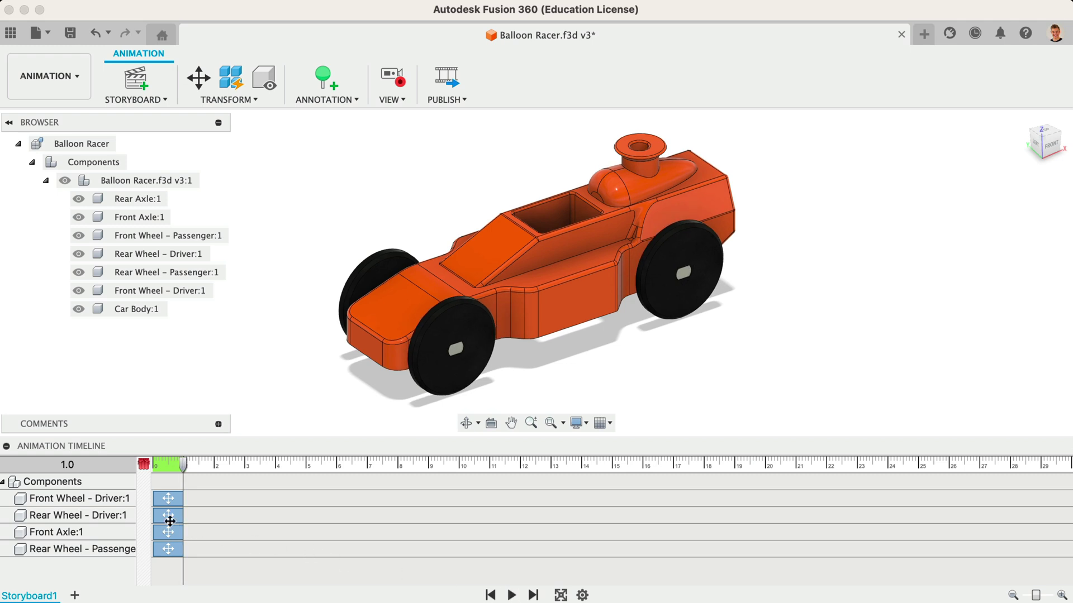
- Stagger the one-second actions from 0 to 4 s: Front Axle, Front Wheel - Driver, Rear Wheel - Driver, Rear Wheel - Passenger
drag(162, 518, 255, 548)
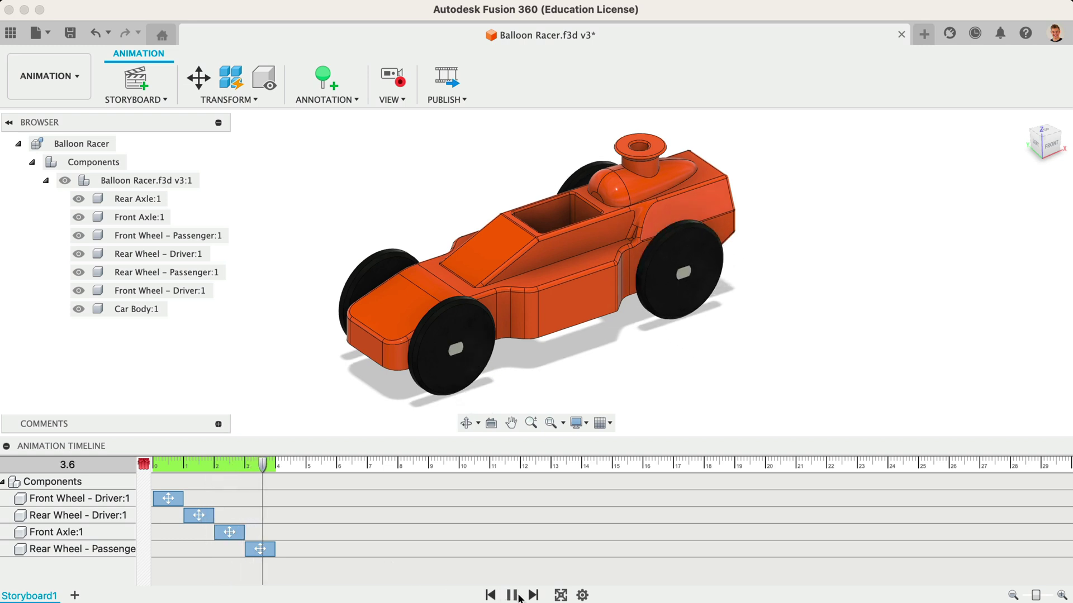
drag(179, 501, 168, 529)
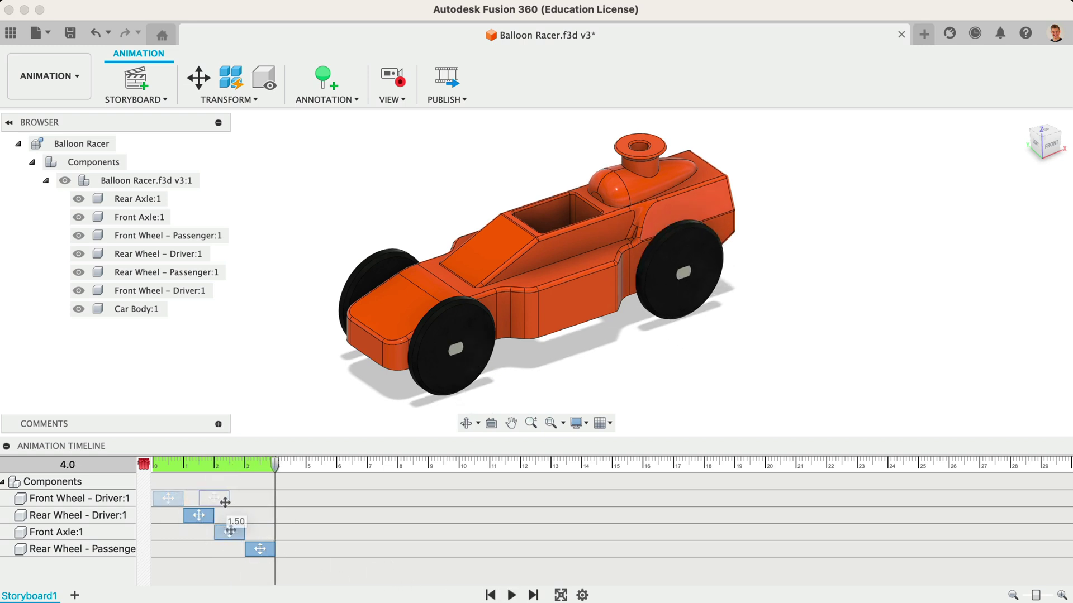
drag(193, 515, 224, 517)
drag(226, 498, 199, 499)
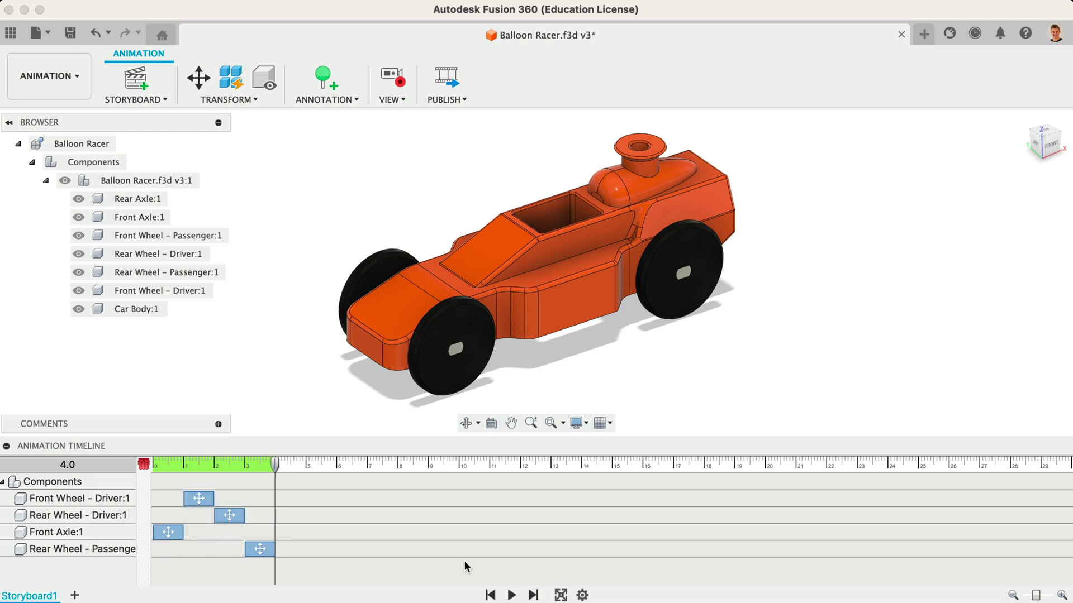
- Record a camera move to a view of the car's back and passenger side, extend it to span 2 to 4 s, and play the animation
click(1048, 130)
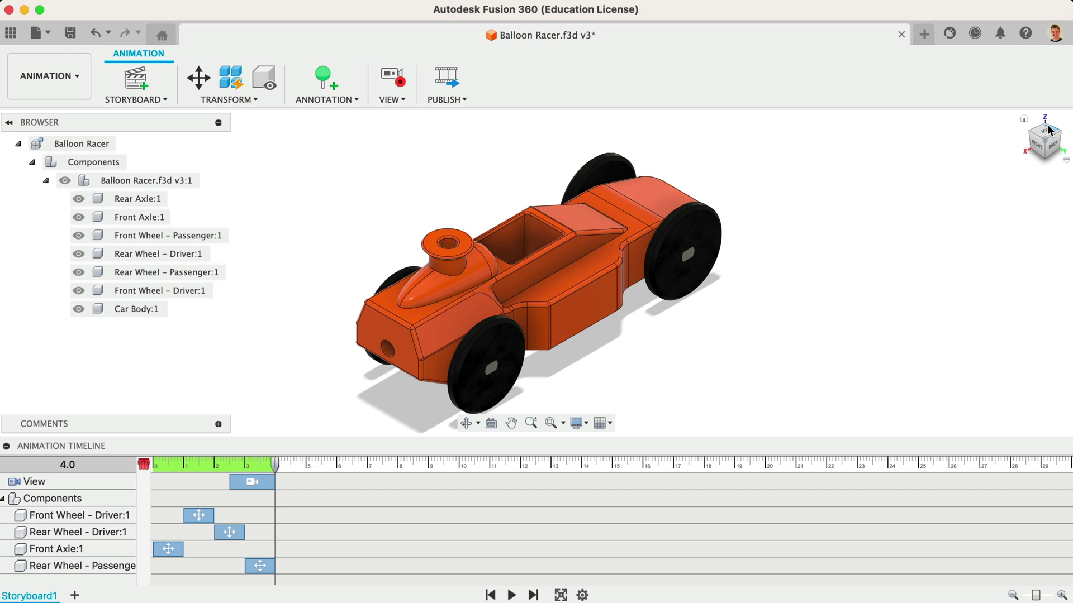
click(1044, 150)
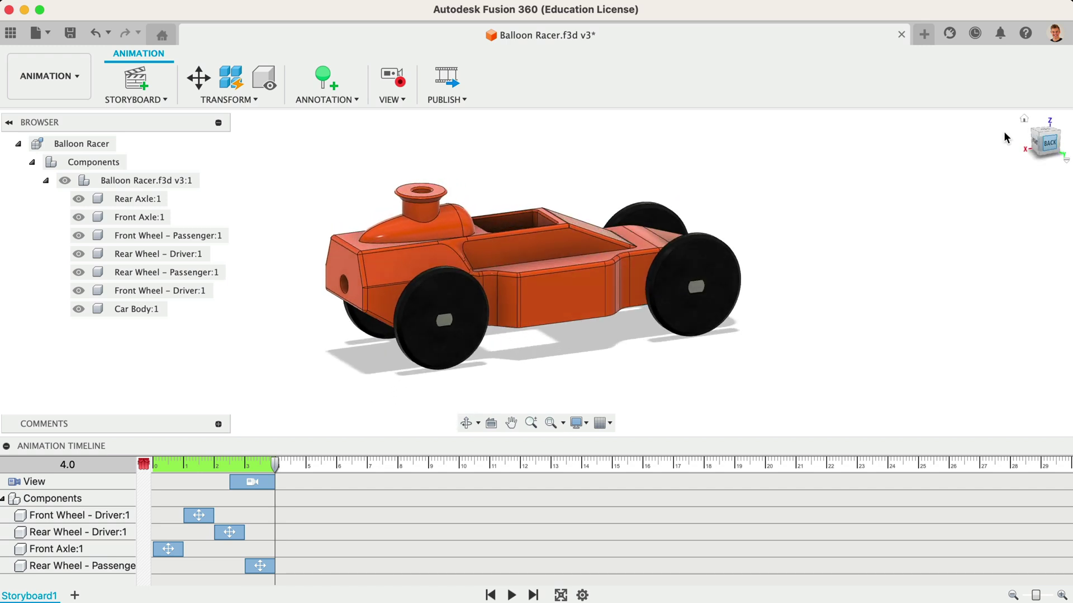
click(250, 485)
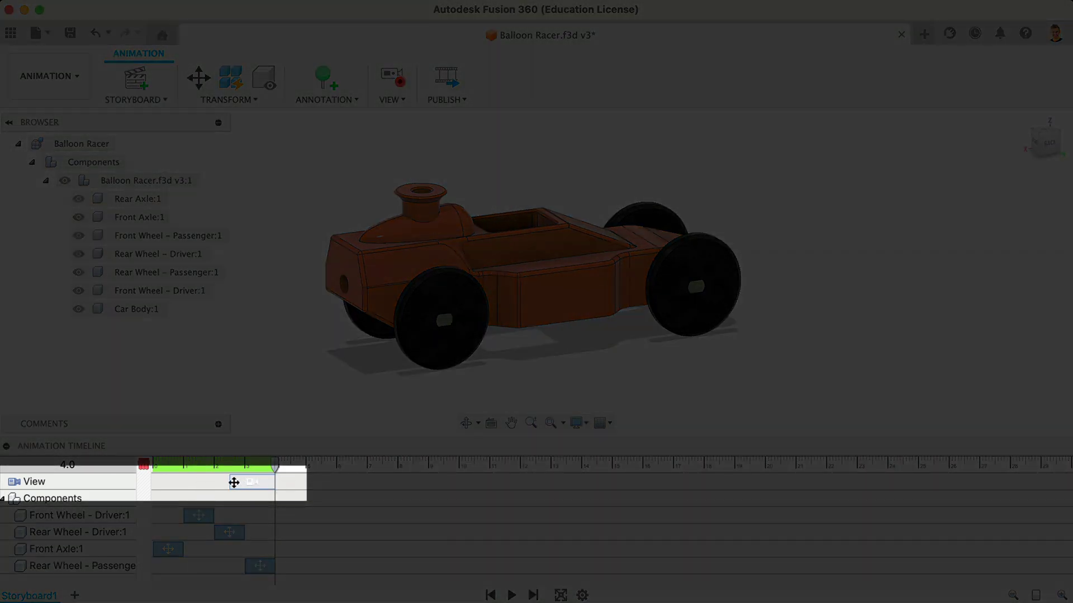
drag(230, 484, 214, 485)
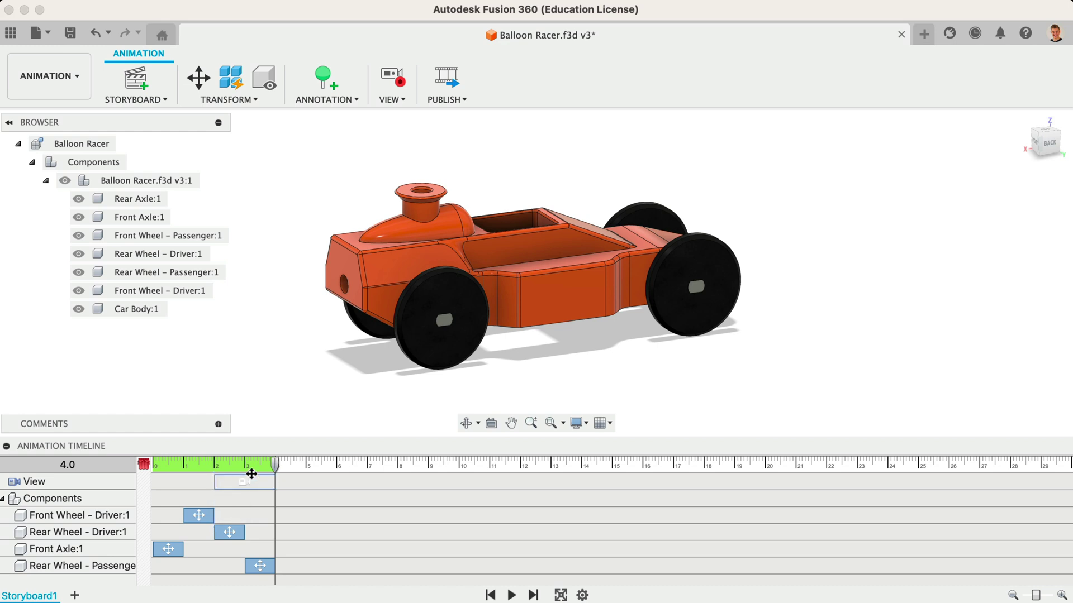
click(512, 596)
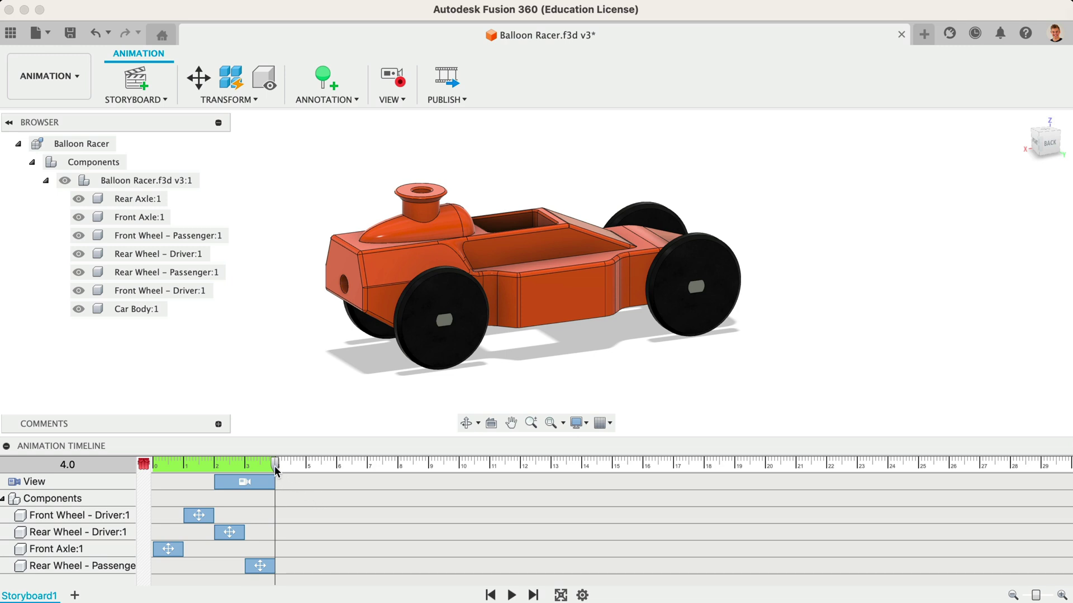
- With the playhead at 6.1 s, add a transform action moving the whole Balloon Racer assembly -300 mm along X
drag(275, 469, 302, 474)
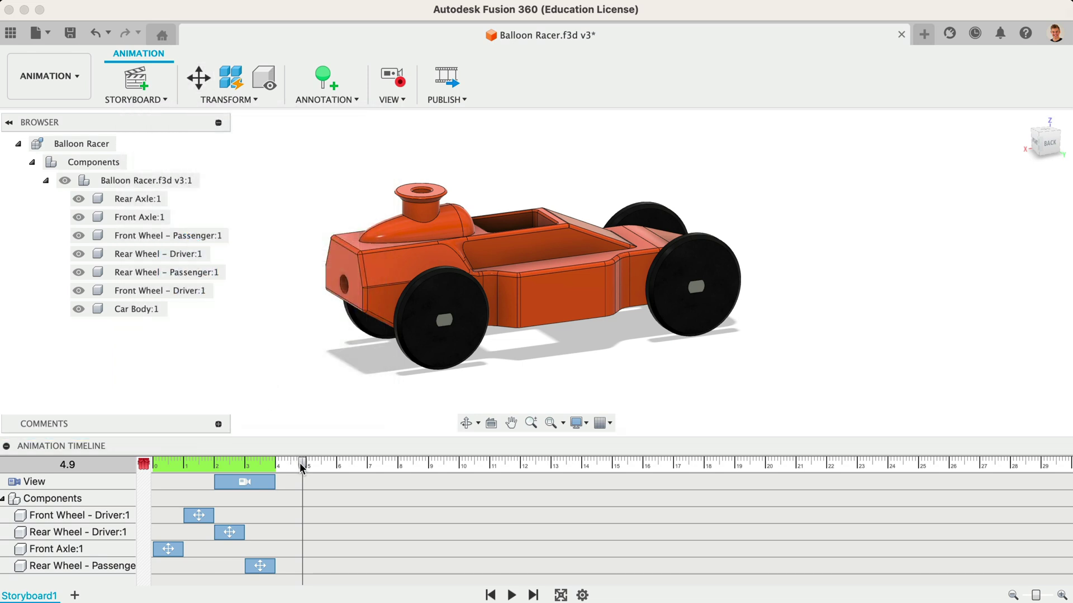
drag(300, 467, 342, 469)
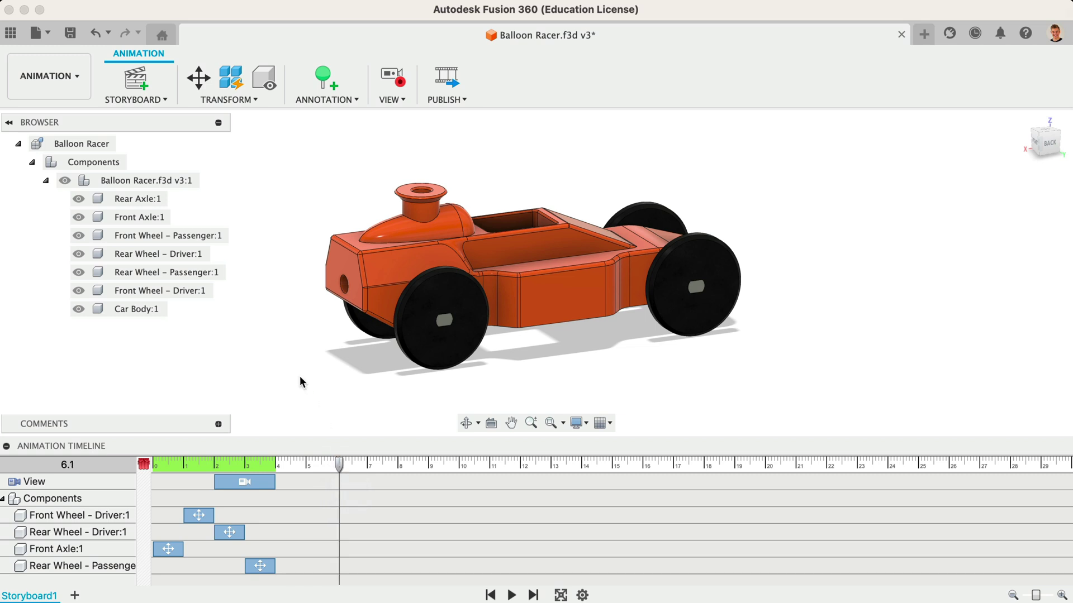
click(131, 183)
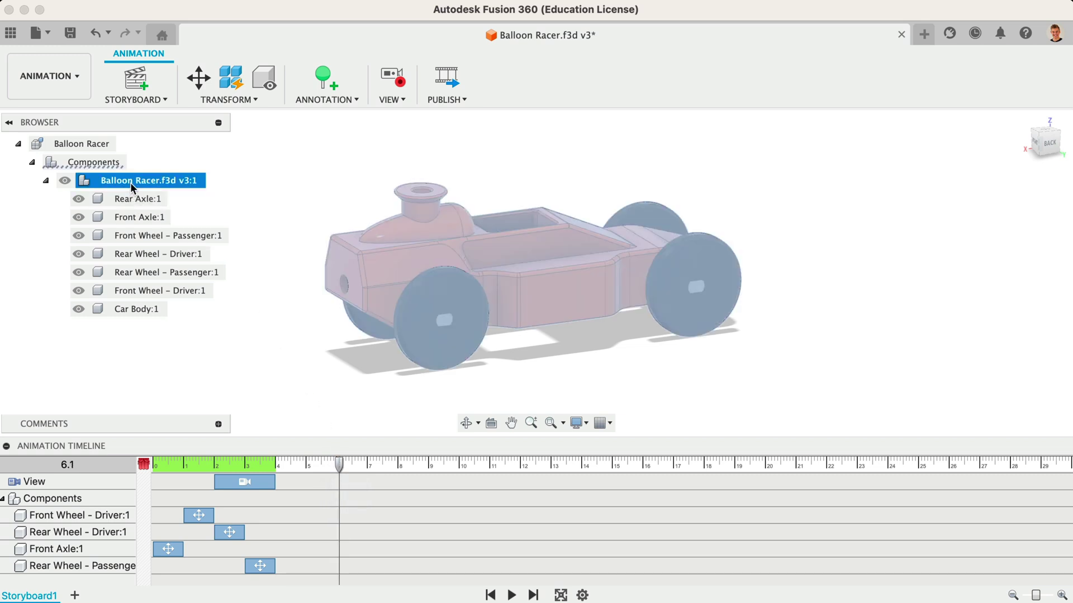
click(199, 78)
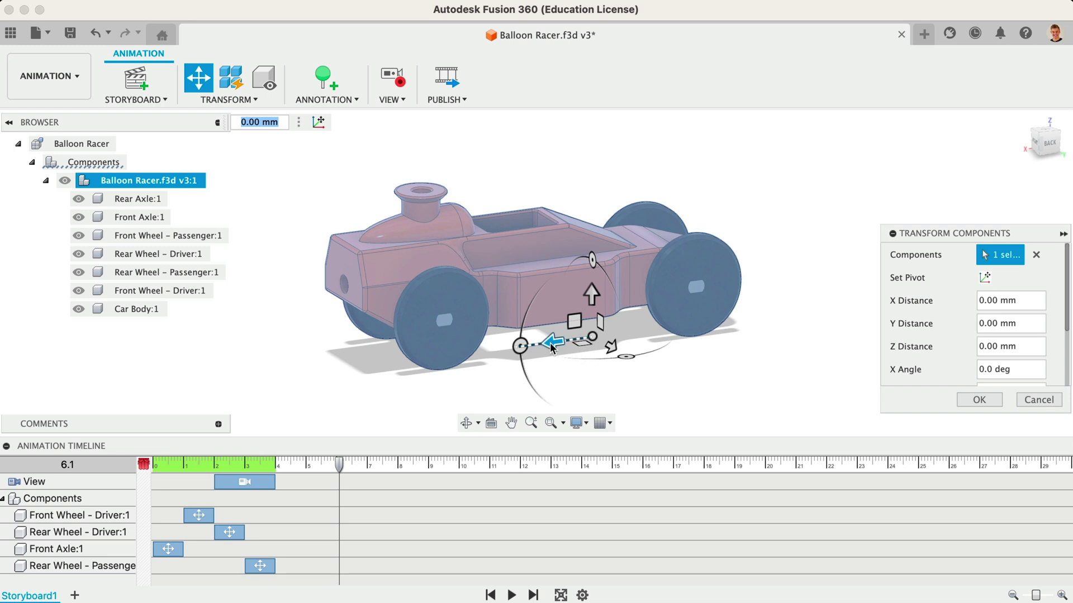
drag(551, 346, 1062, 341)
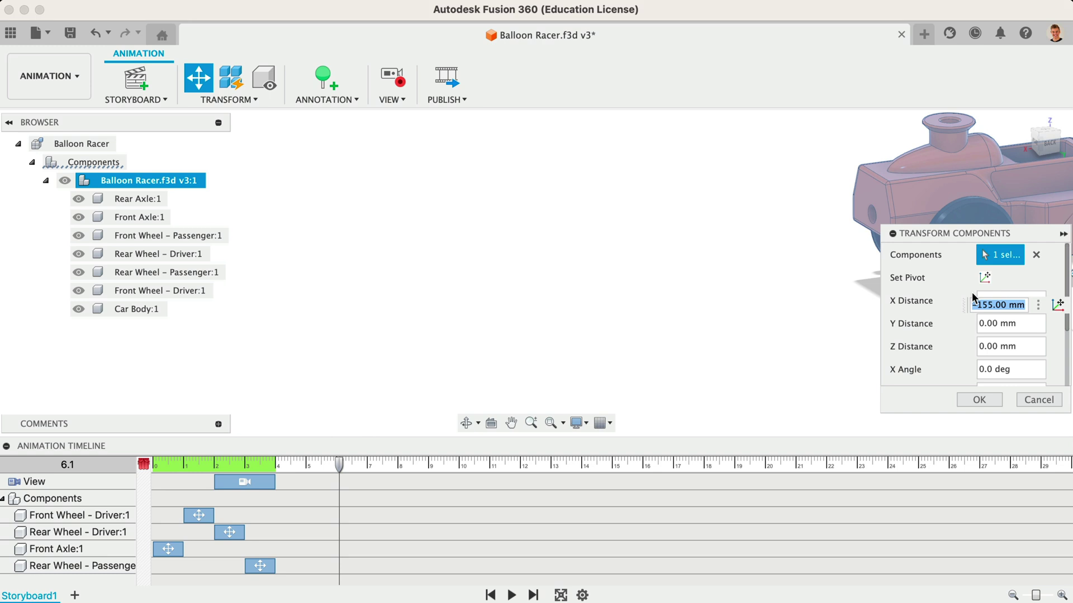
text(-200)
key(Return)
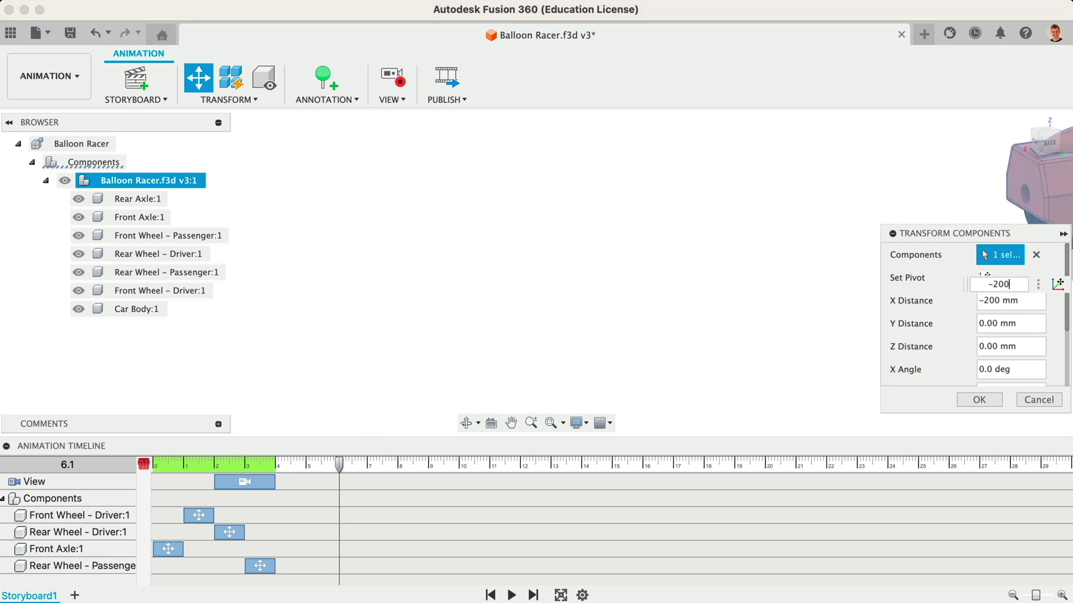
key(BackSpace)
text(300)
key(Return)
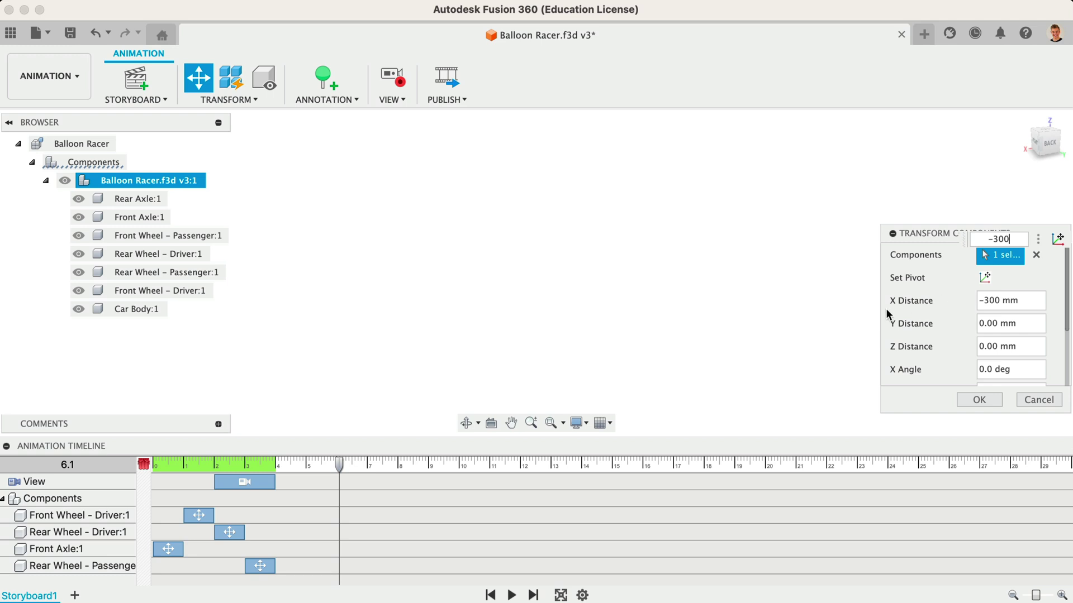
click(977, 403)
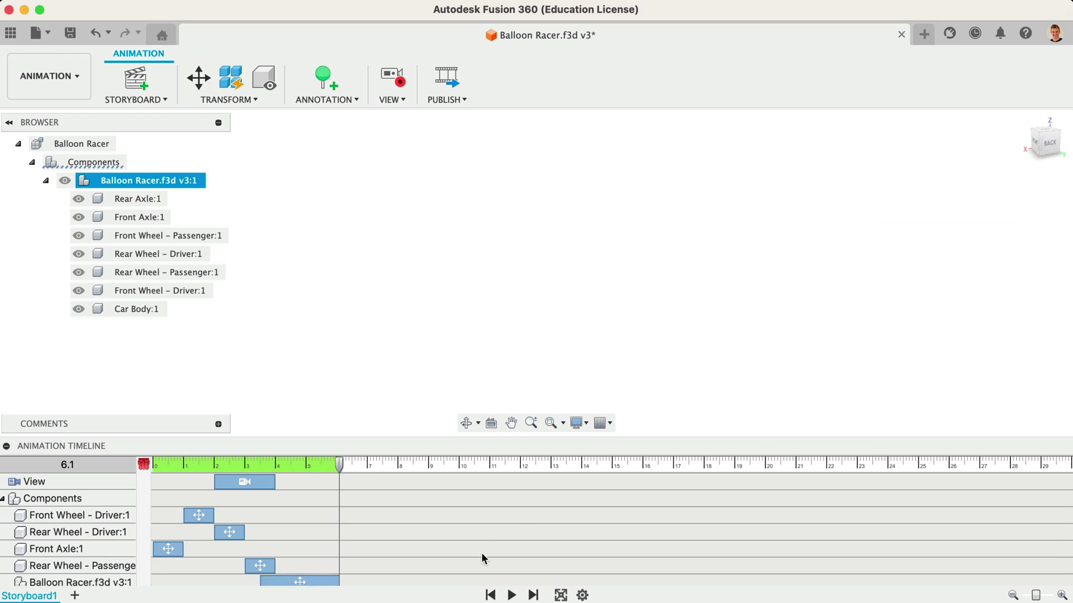
- Shift the whole-car move action to start at 4 s, playing the animation before and after the change
click(509, 595)
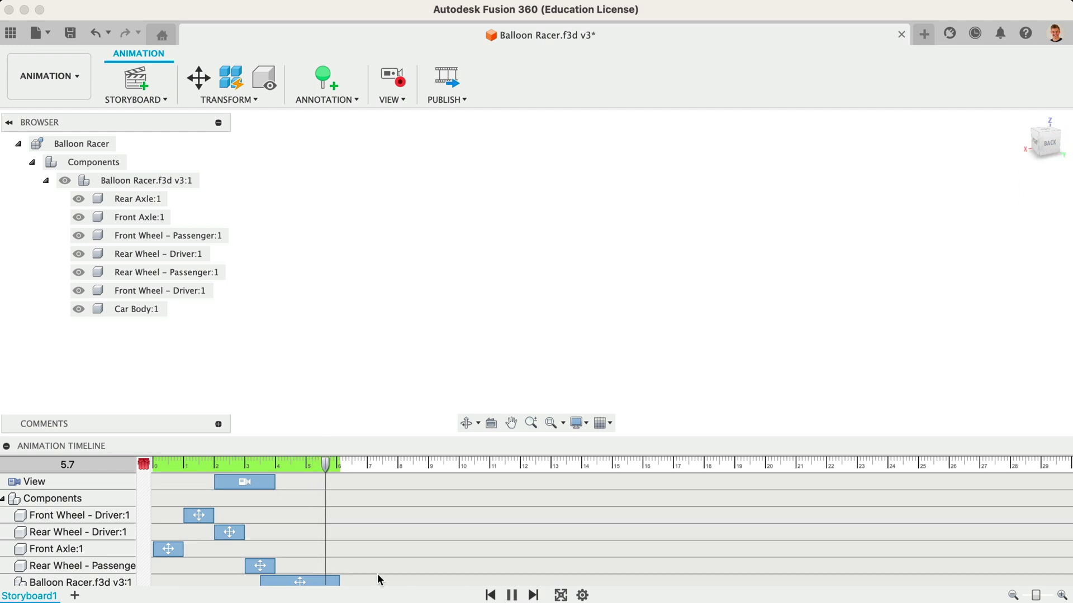
drag(294, 582, 311, 585)
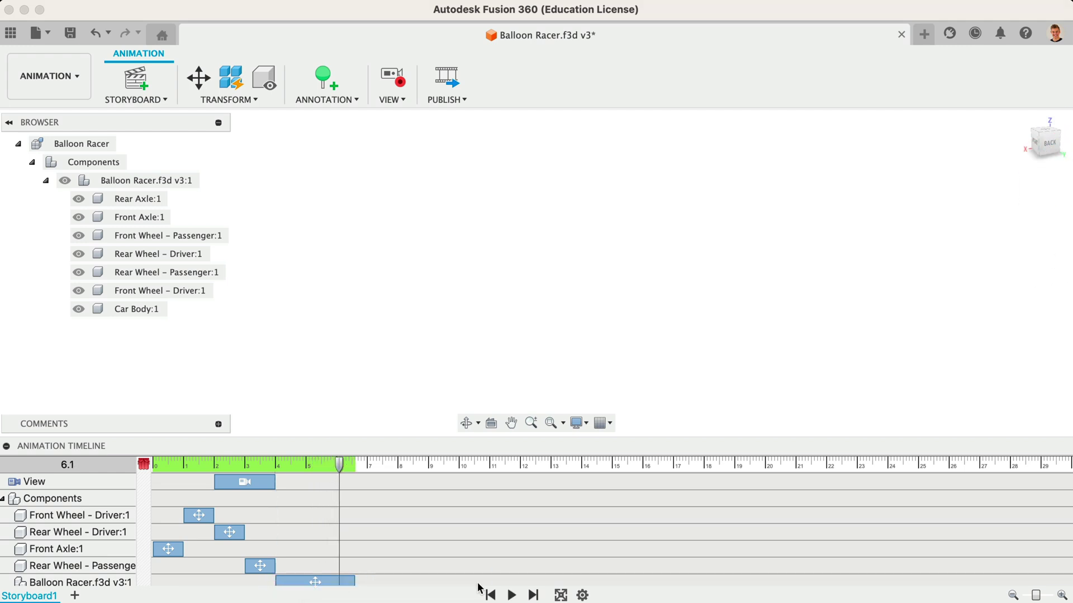
click(511, 595)
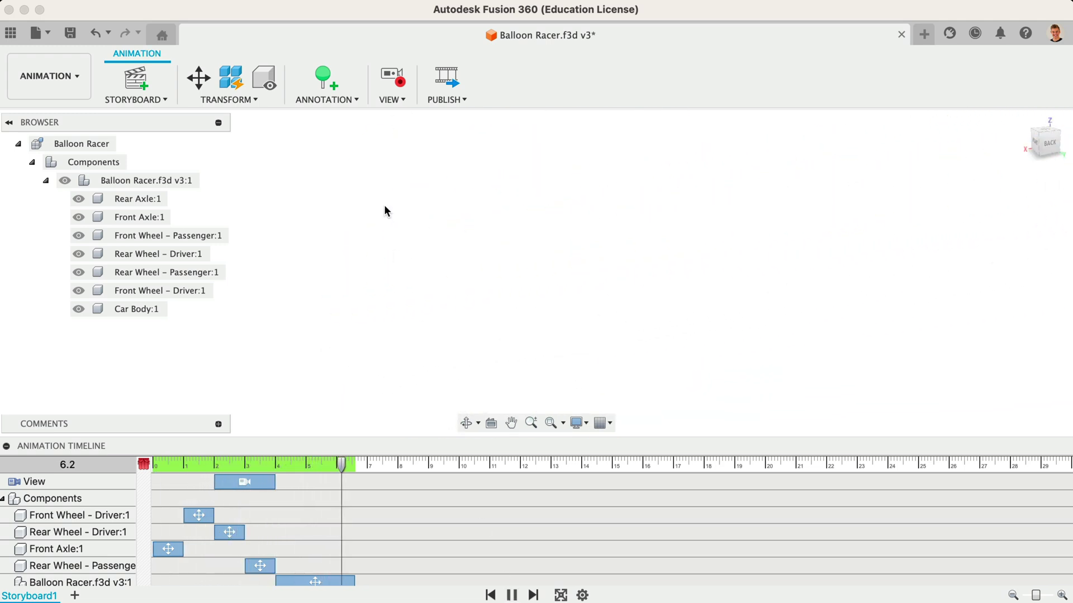
- Publish the current storyboard as a 1920 x 1080 MP4 video named Balloon Racer Video, saved to the computer's Downloads folder
click(447, 83)
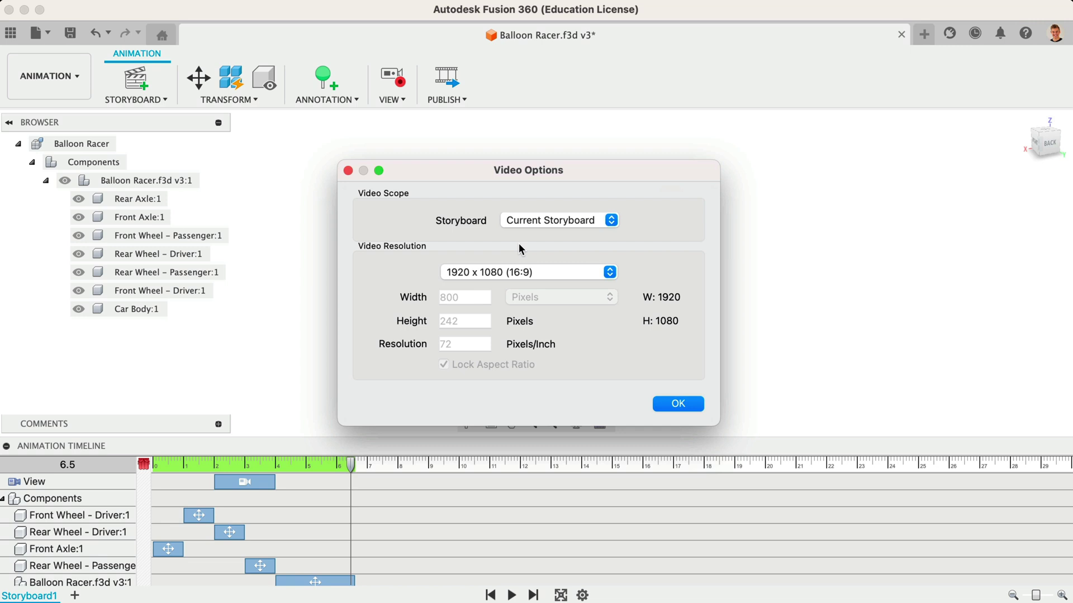
click(669, 403)
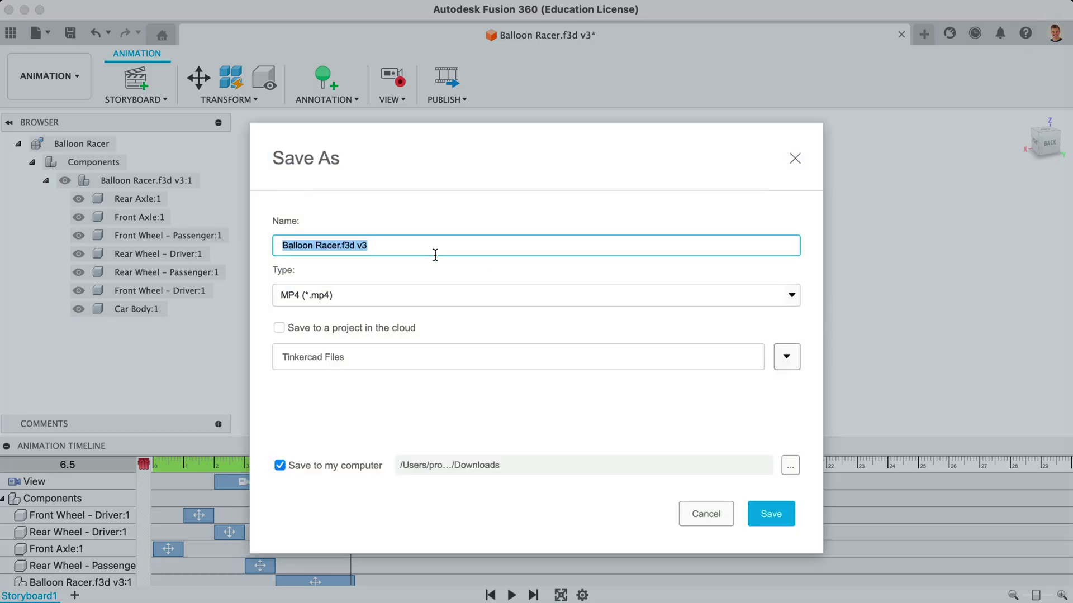
click(398, 243)
drag(334, 245, 411, 242)
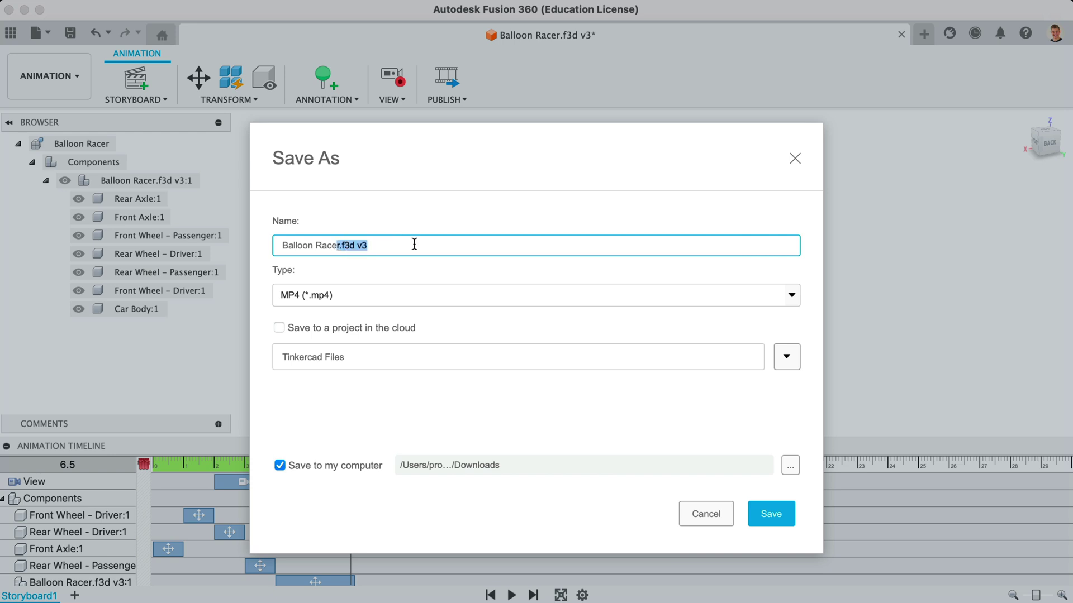
text(Video)
click(771, 514)
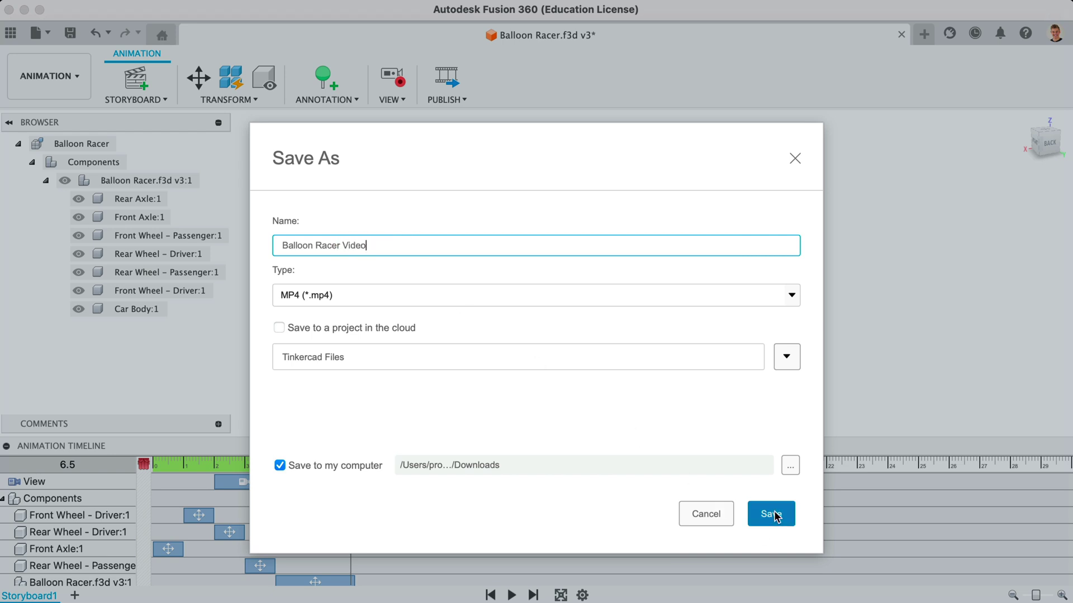
- Review the published video and replay the storyboard animation
click(537, 438)
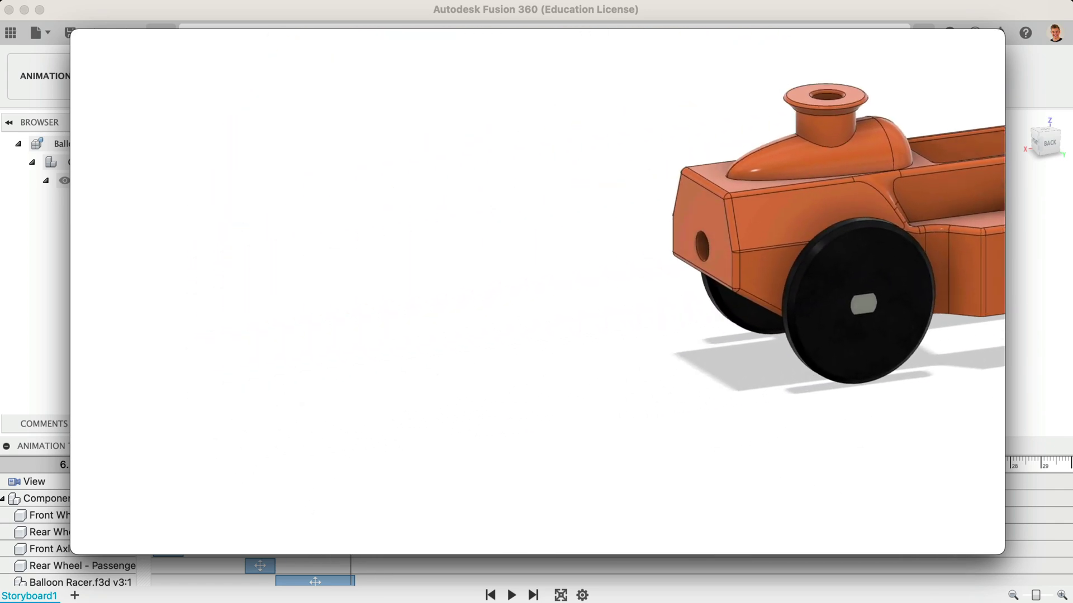
click(512, 596)
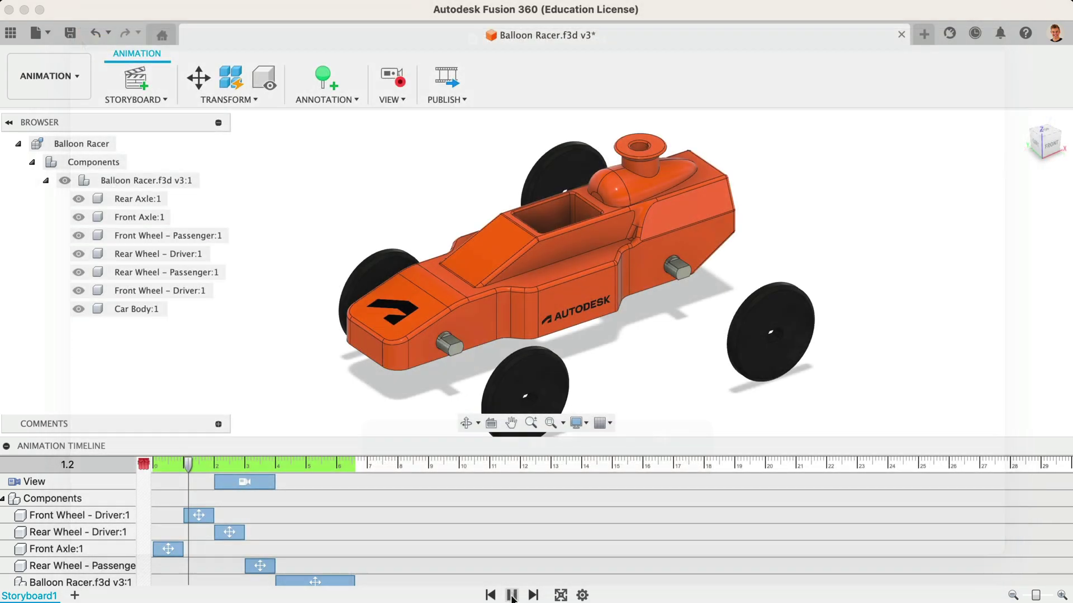